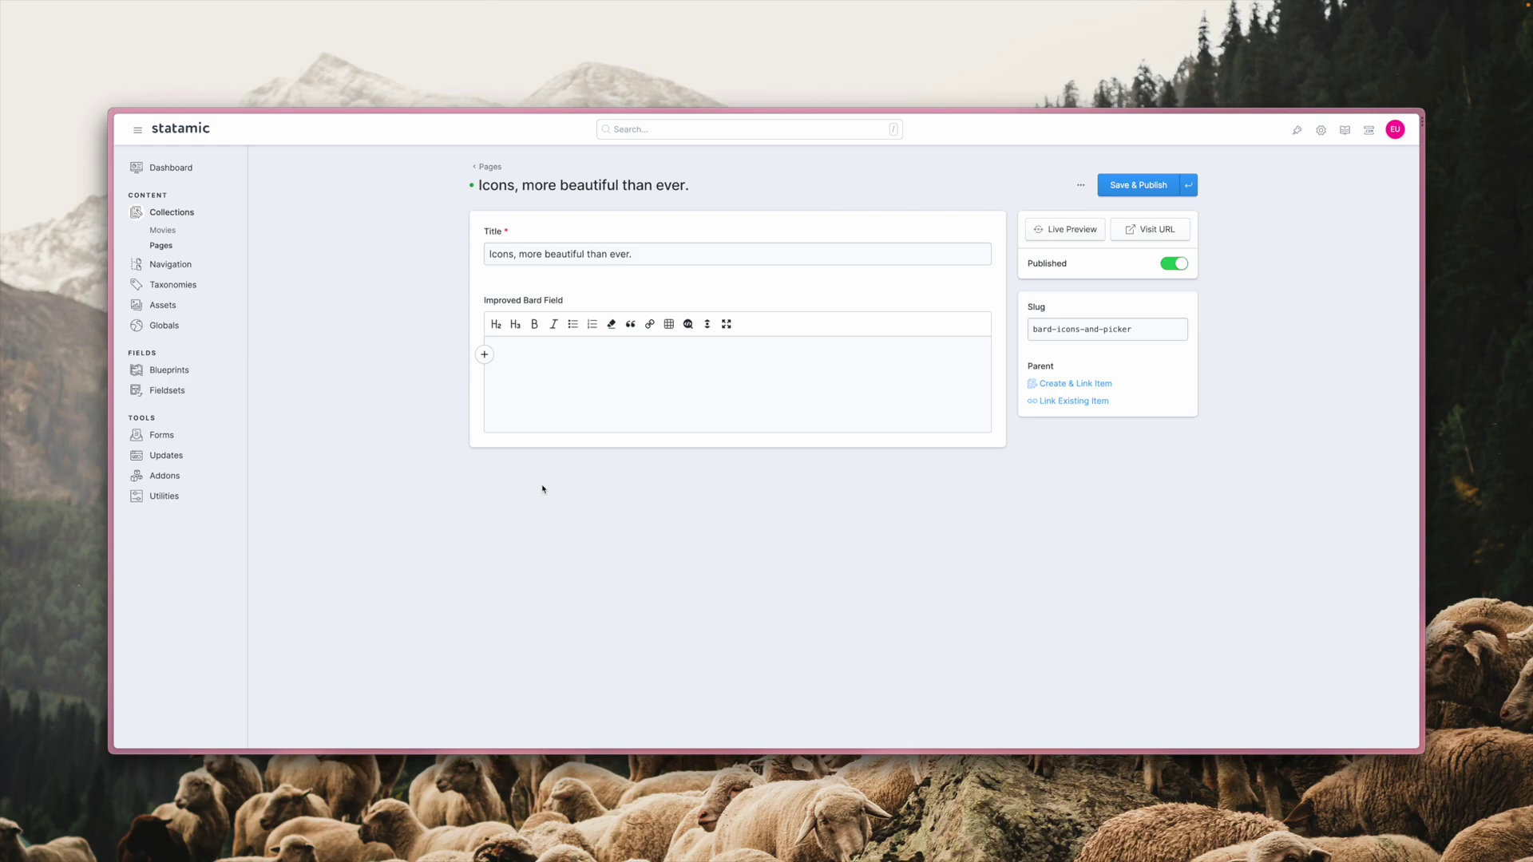
Dismiss the set picker and open the page entry's blueprint editor via Edit Blueprint.
left_click(484, 355)
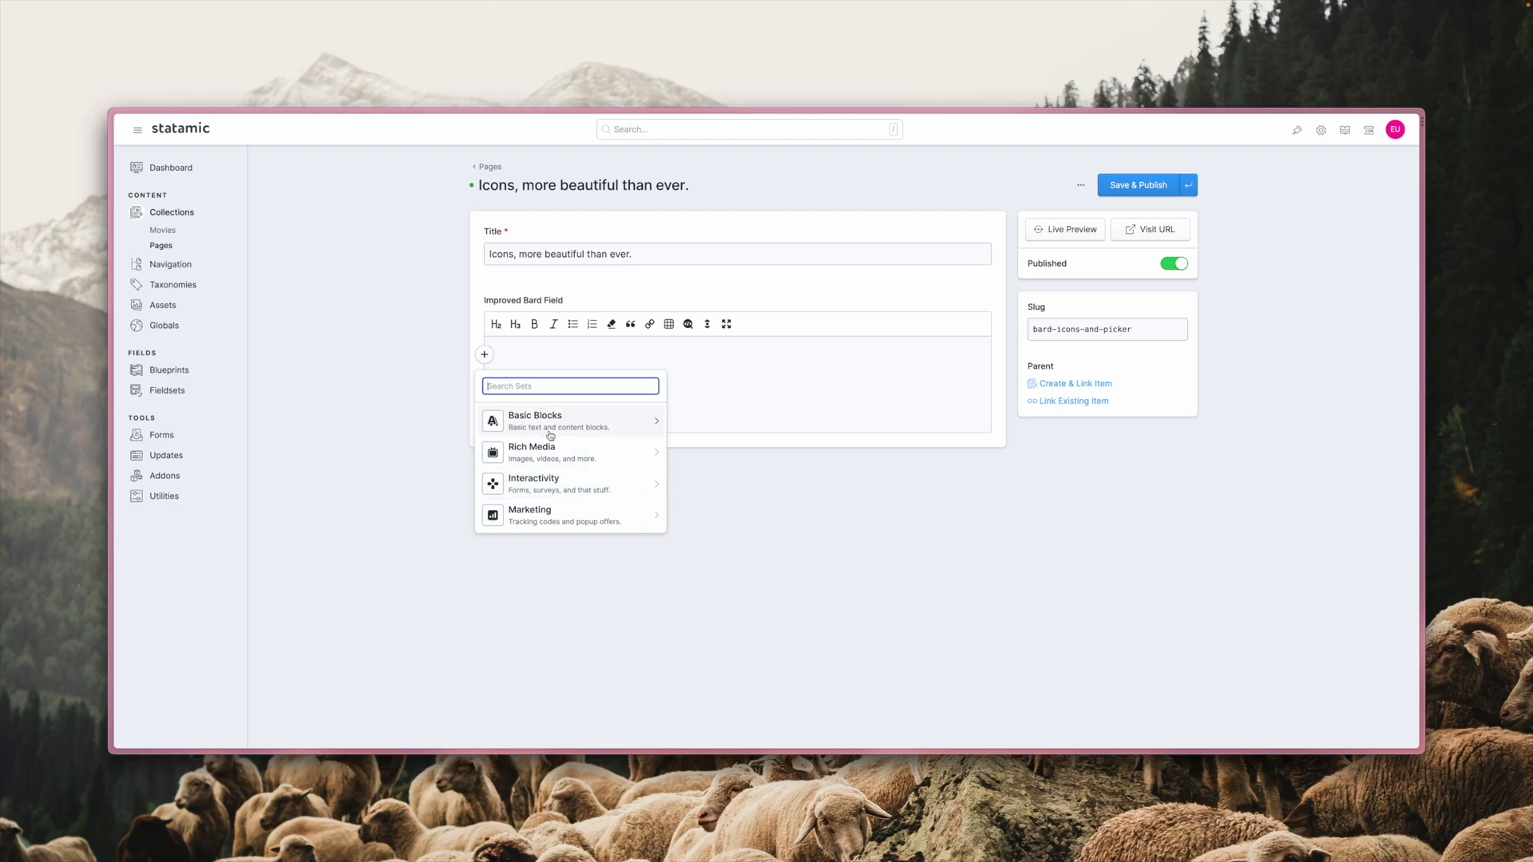
type("gal")
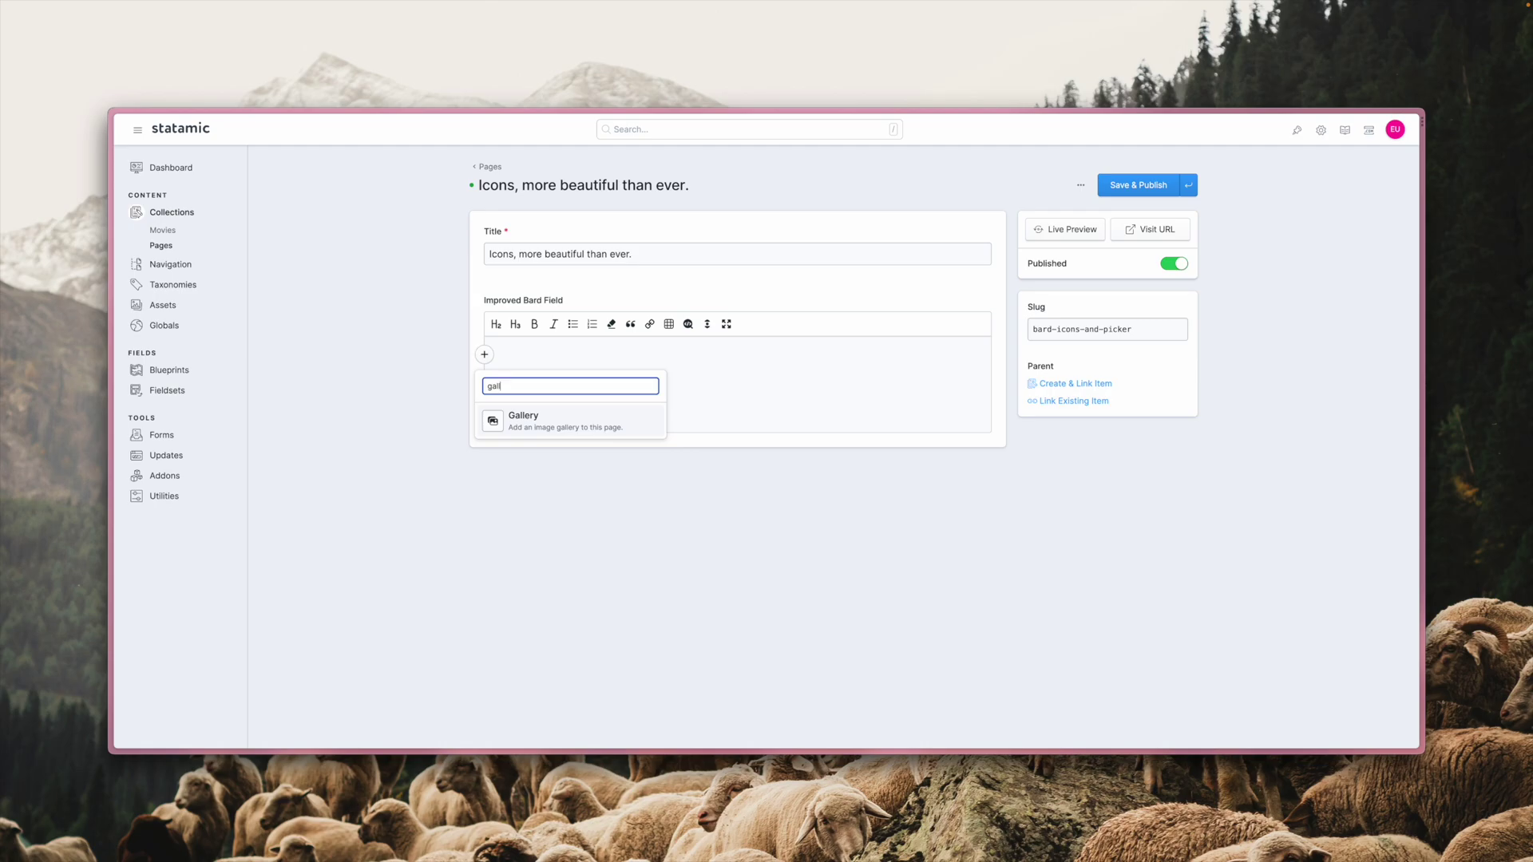
key("BackSpace")
key("BackSpace")
key("BackSpace")
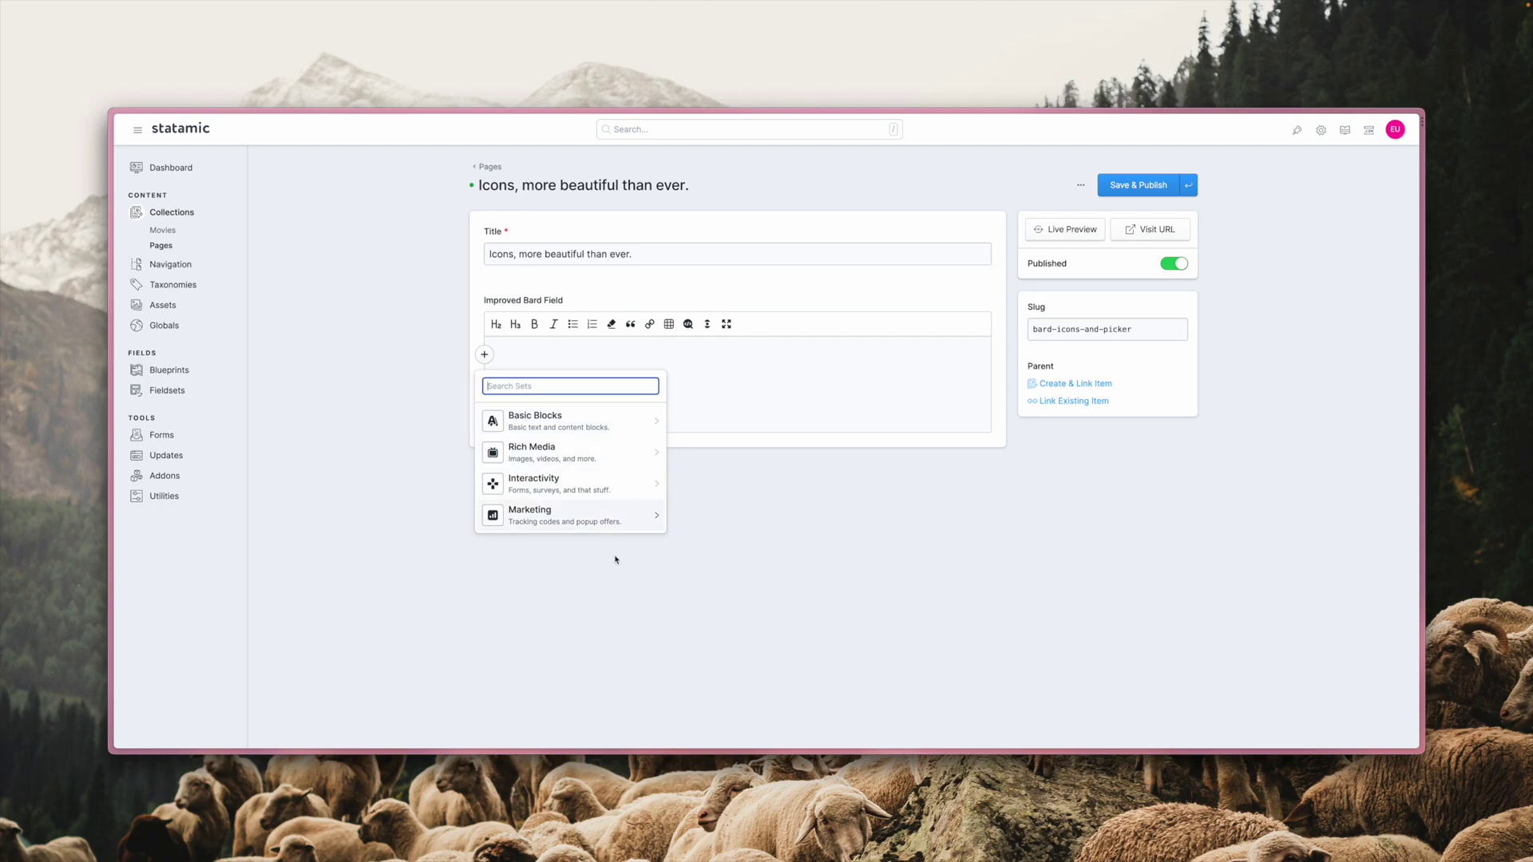
left_click(774, 578)
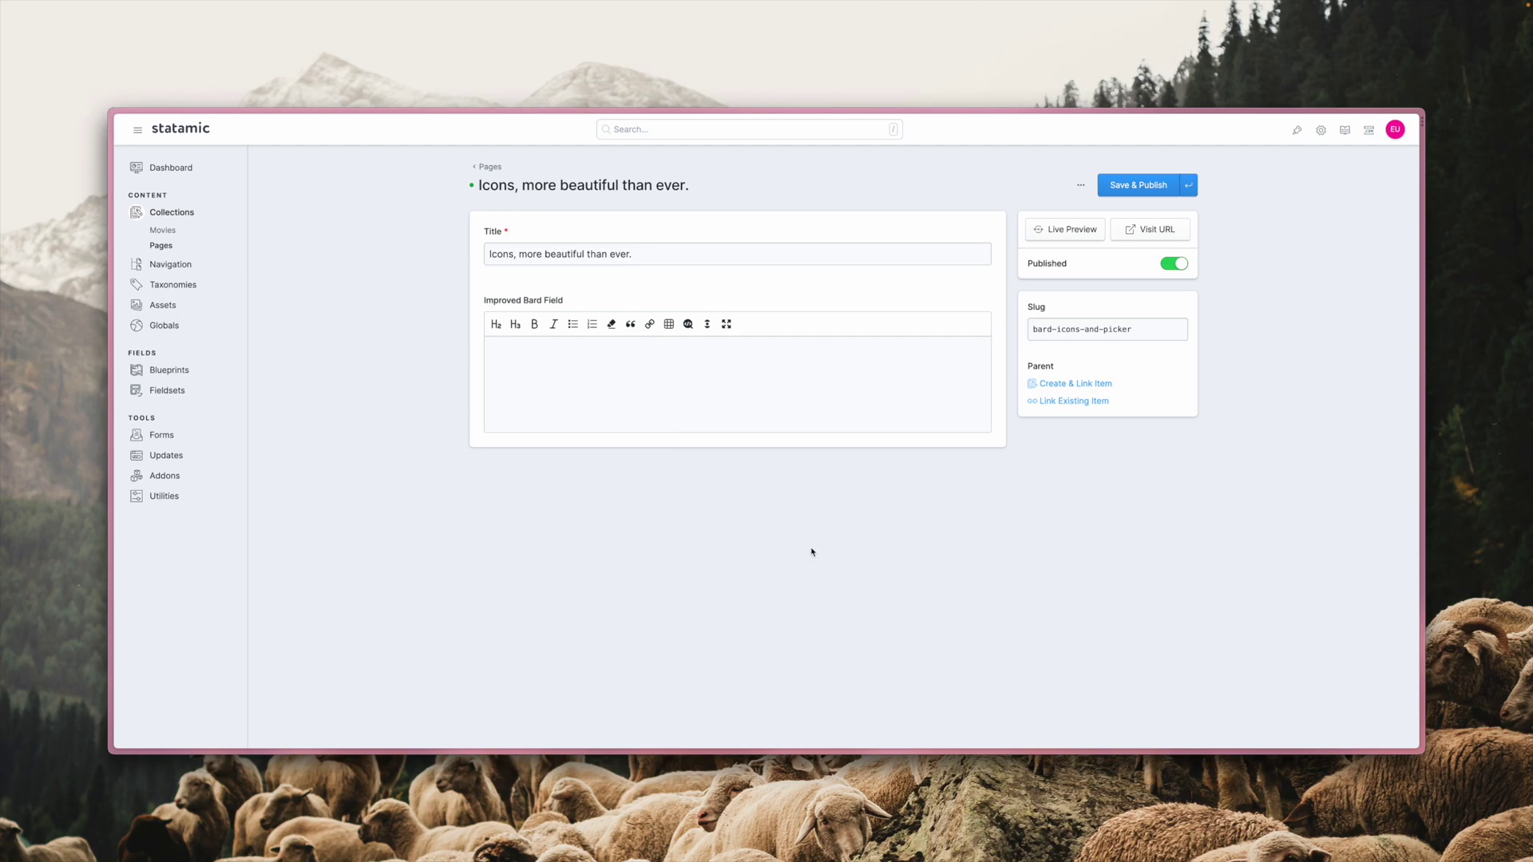
left_click(1081, 184)
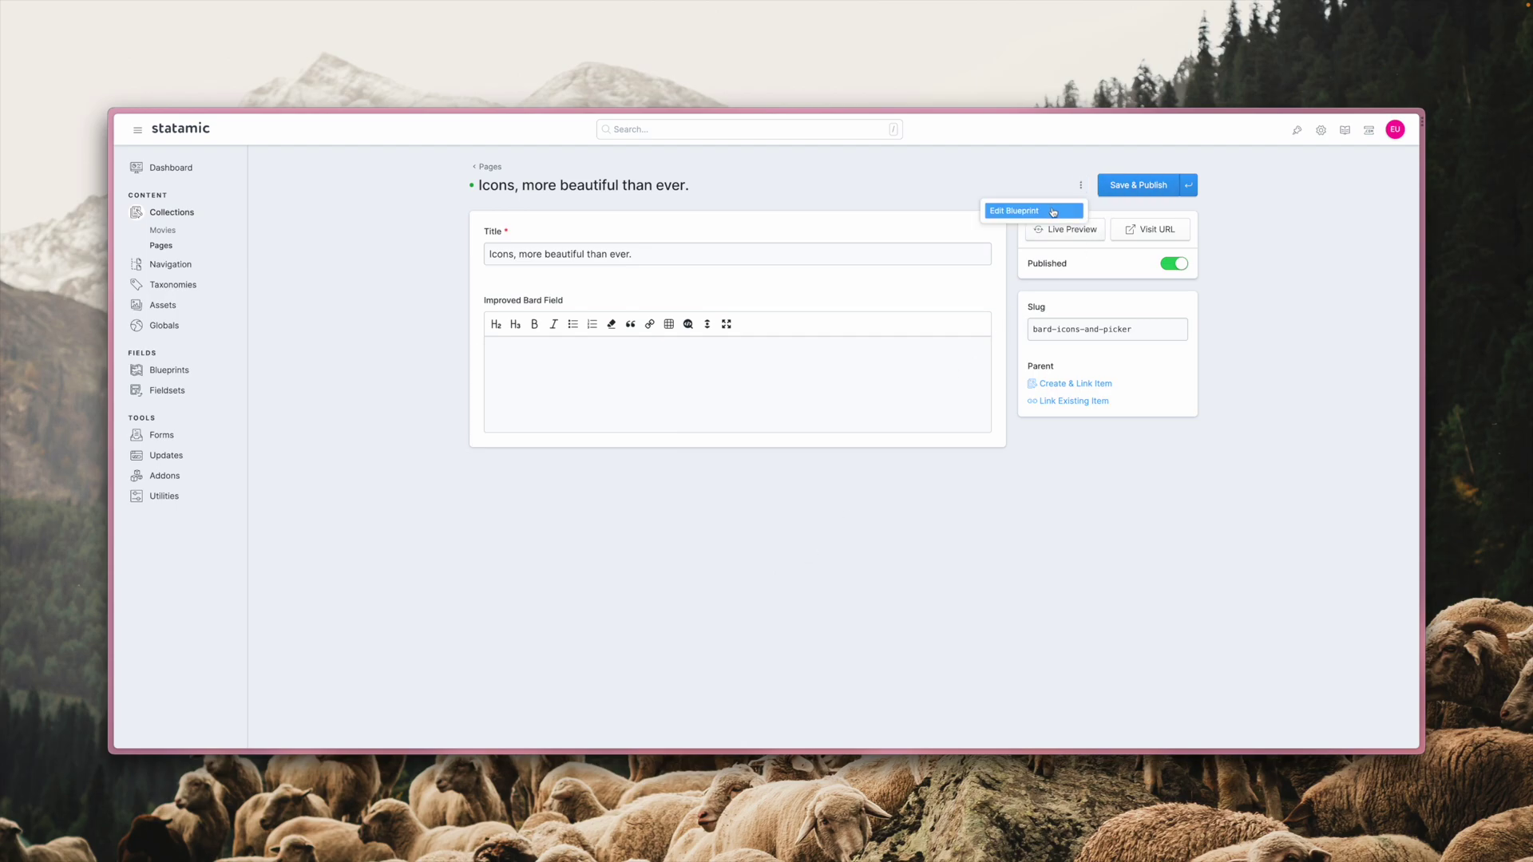
left_click(1041, 211)
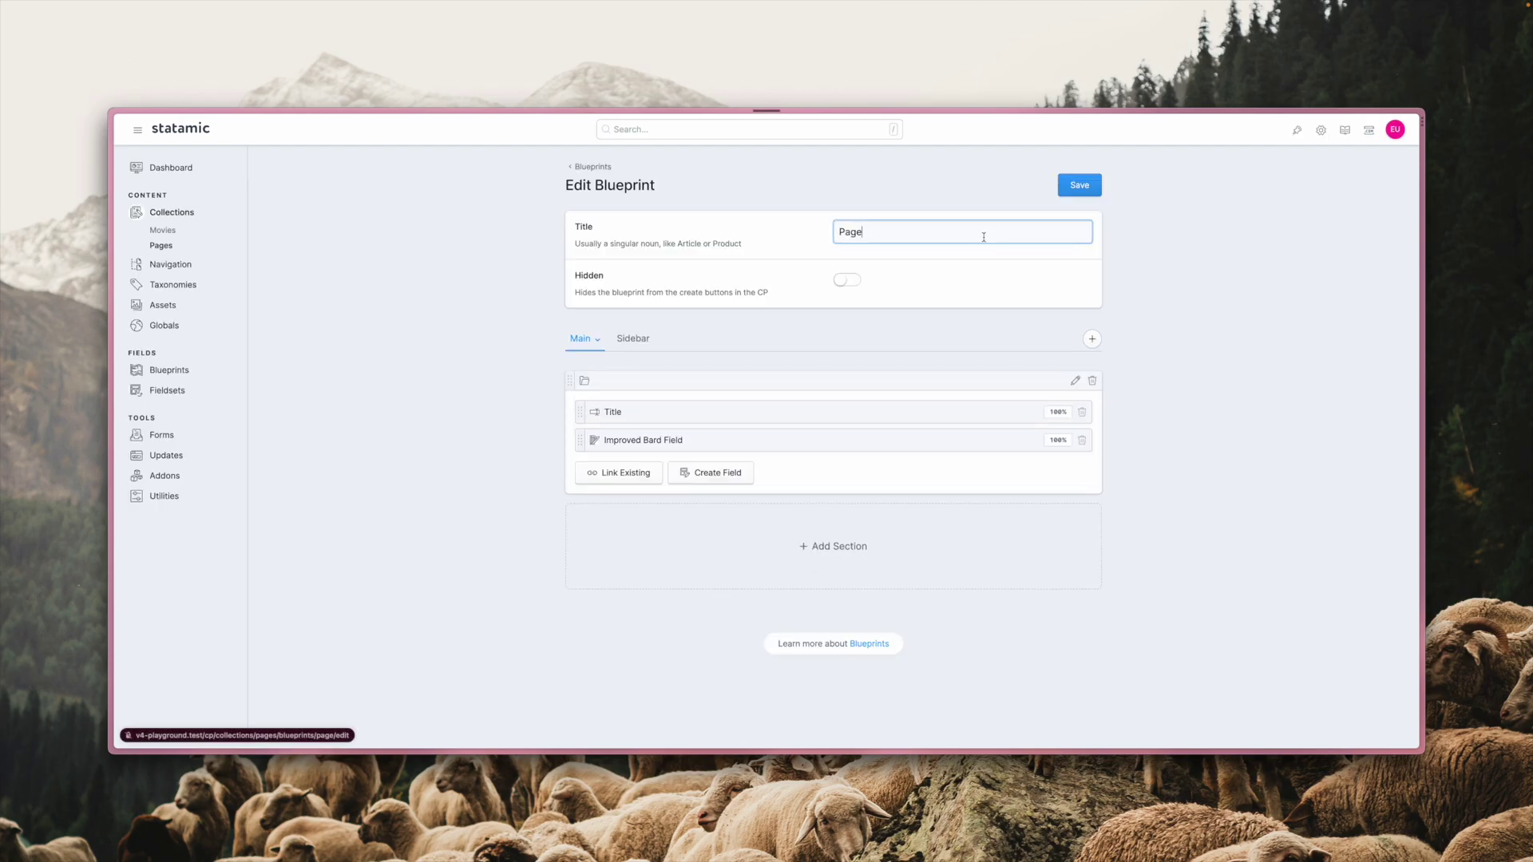
Open the Improved Bard Field settings and check the Interactivity, Marketing and Rich Media set groups.
left_click(653, 443)
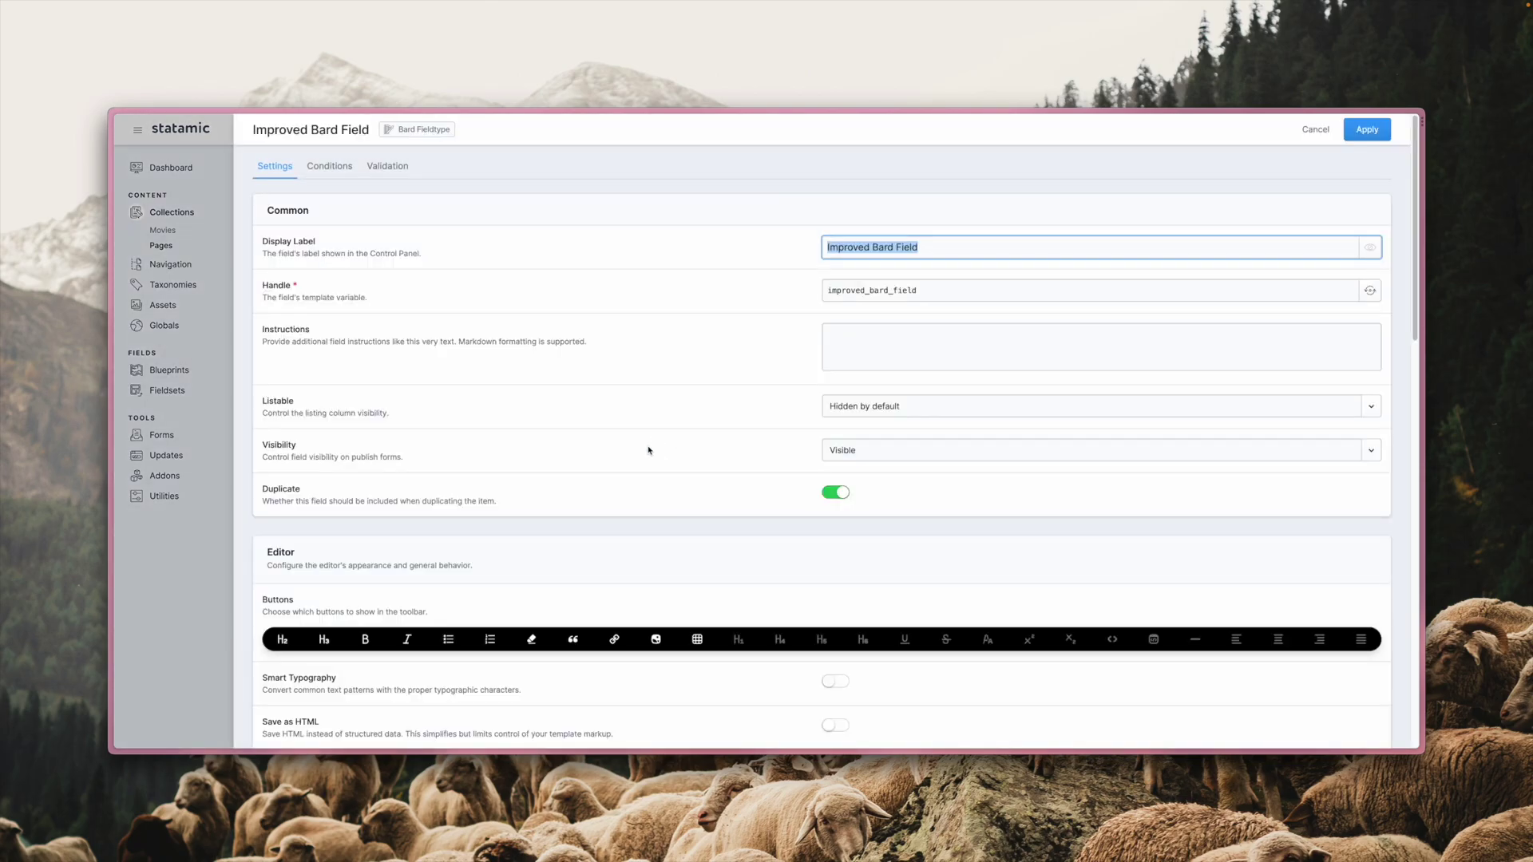
scroll(649, 450, "down", 10)
scroll(648, 450, "down", 1)
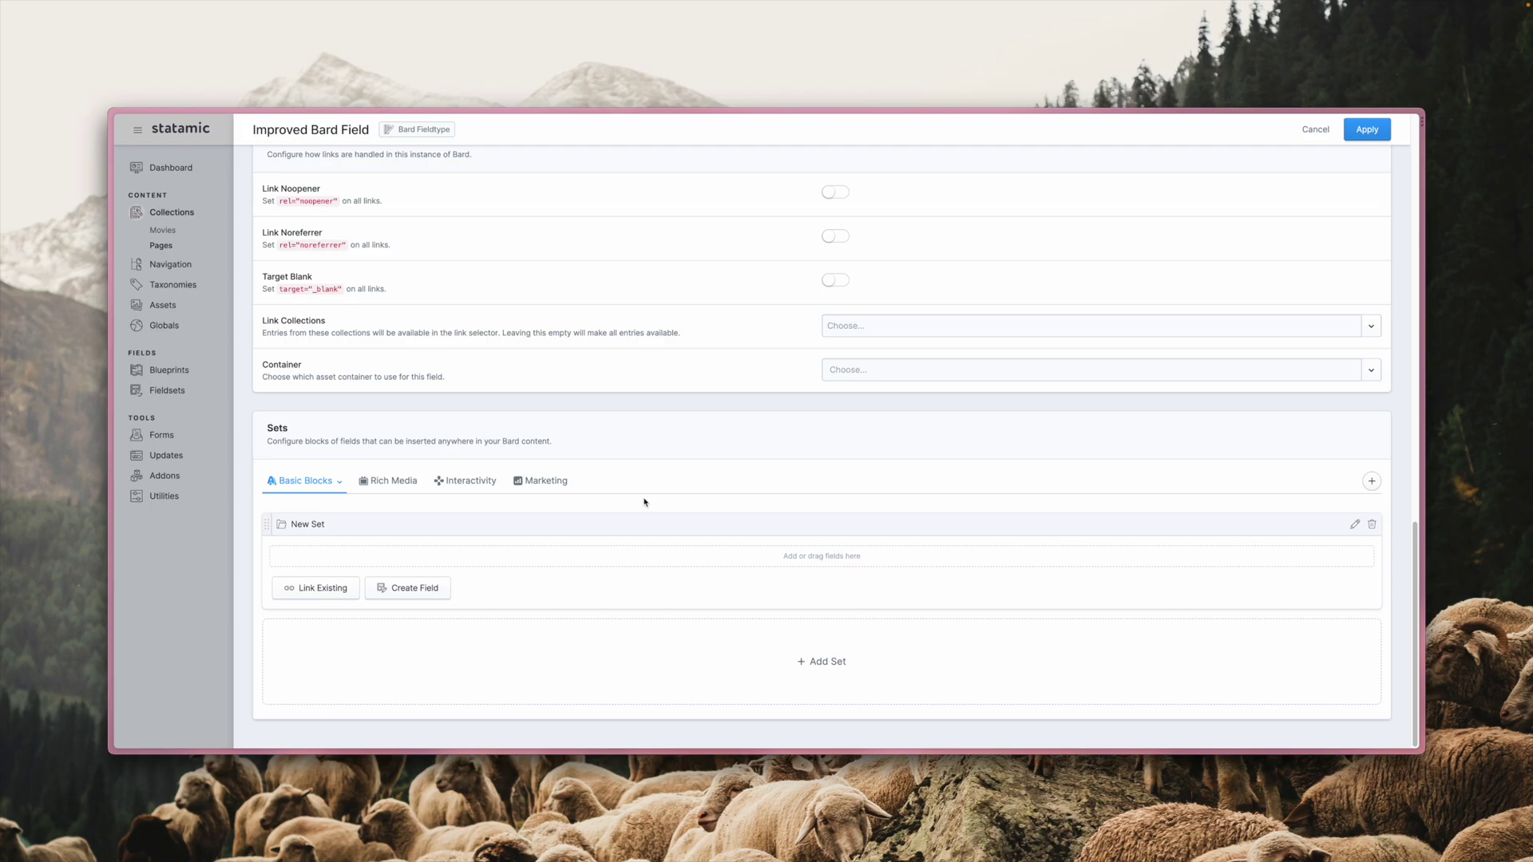
left_click(470, 480)
left_click(539, 480)
left_click(385, 480)
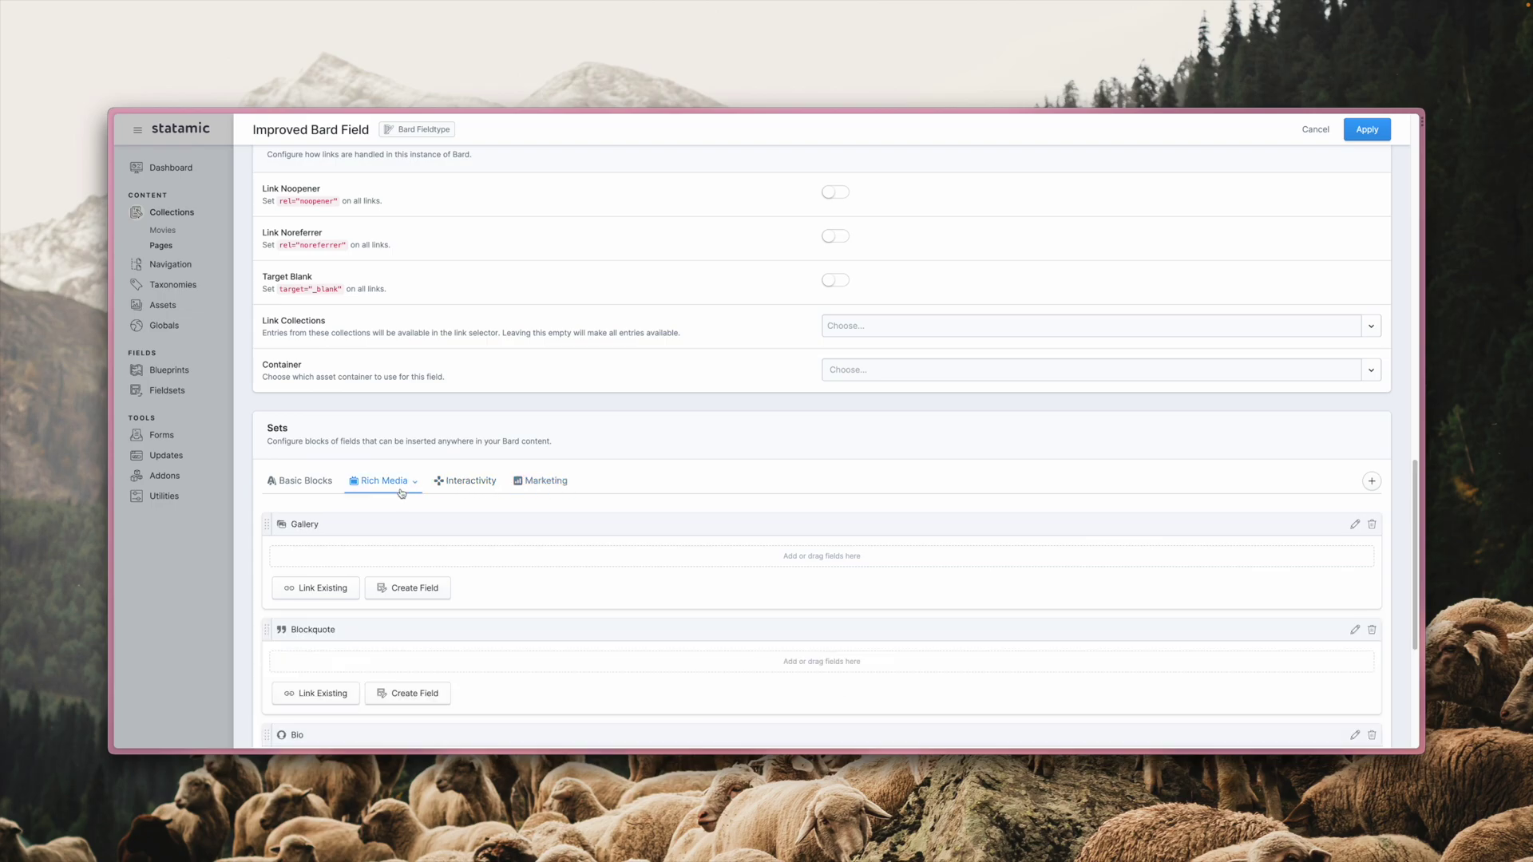
scroll(401, 491, "down", 3)
scroll(402, 491, "down", 3)
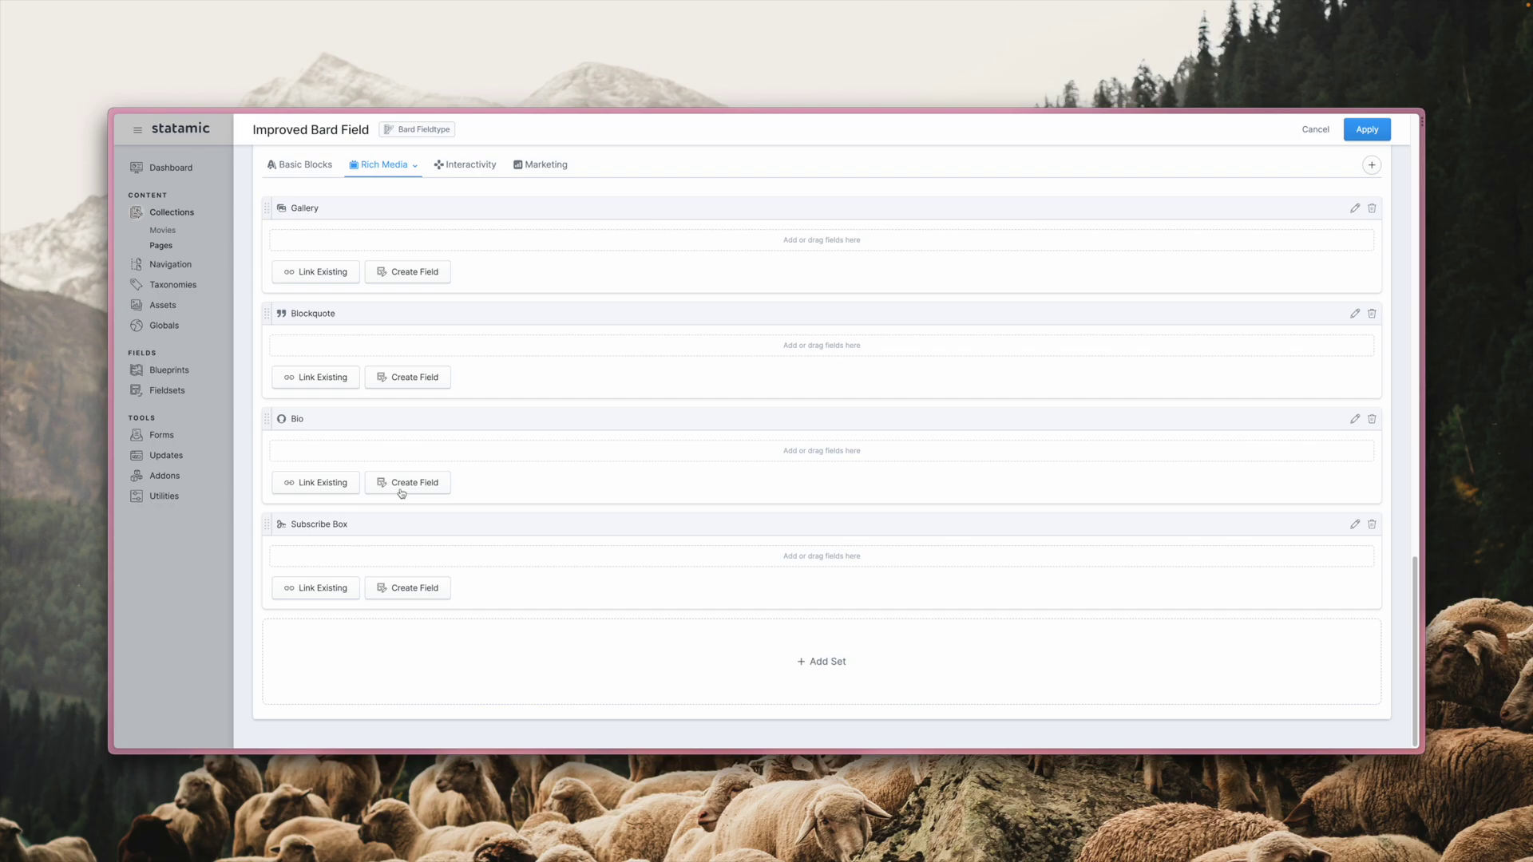
Add a 'Tweet Embed' set to Rich Media with instructions and the social-twitter icon.
left_click(821, 663)
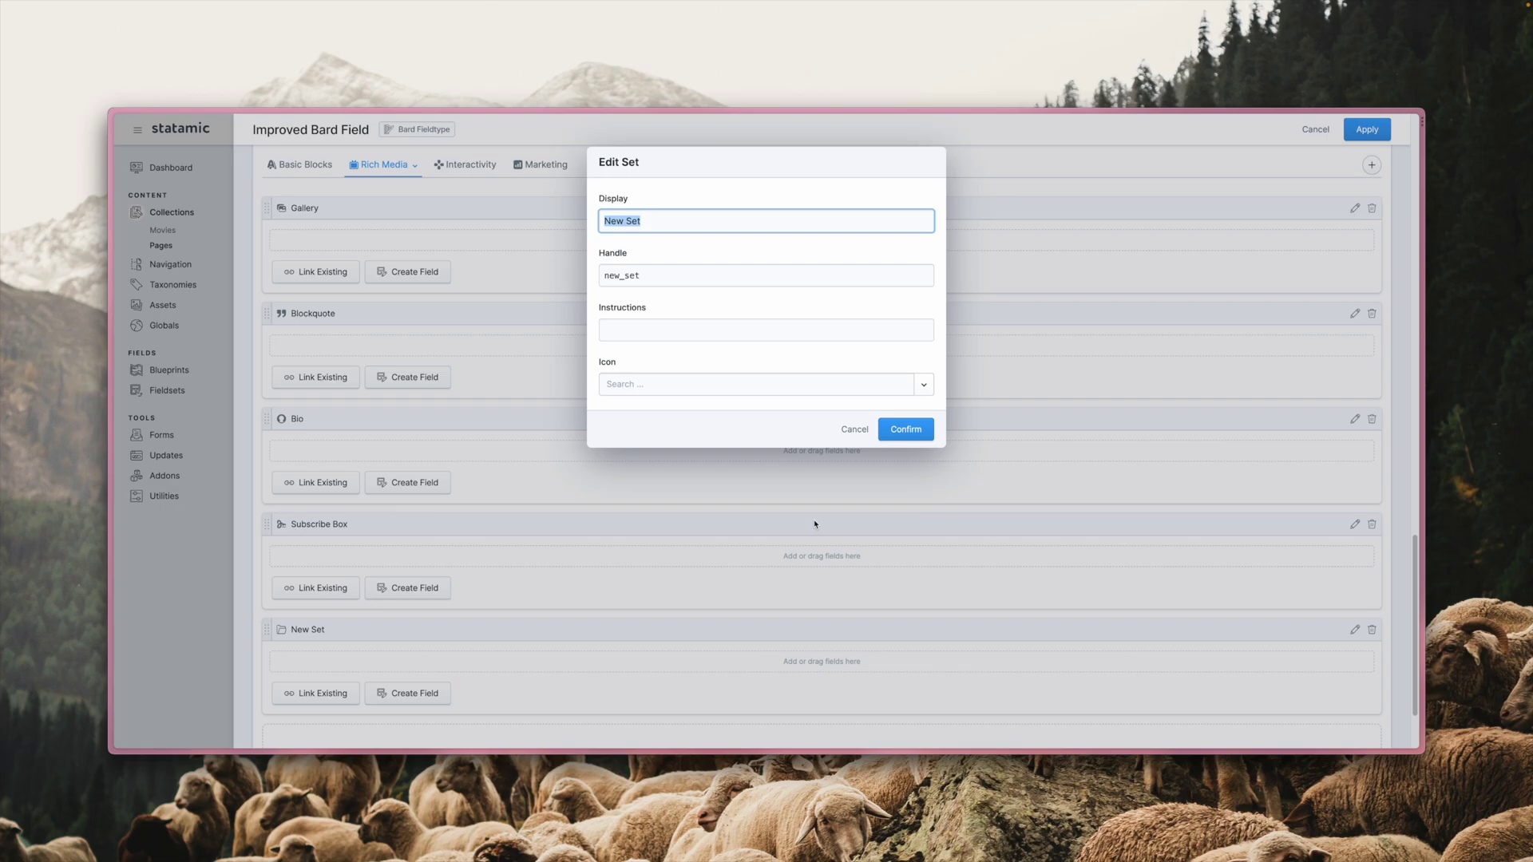
type("Tweet ")
type("Embe")
key("Tab")
key("Tab")
key("Tab")
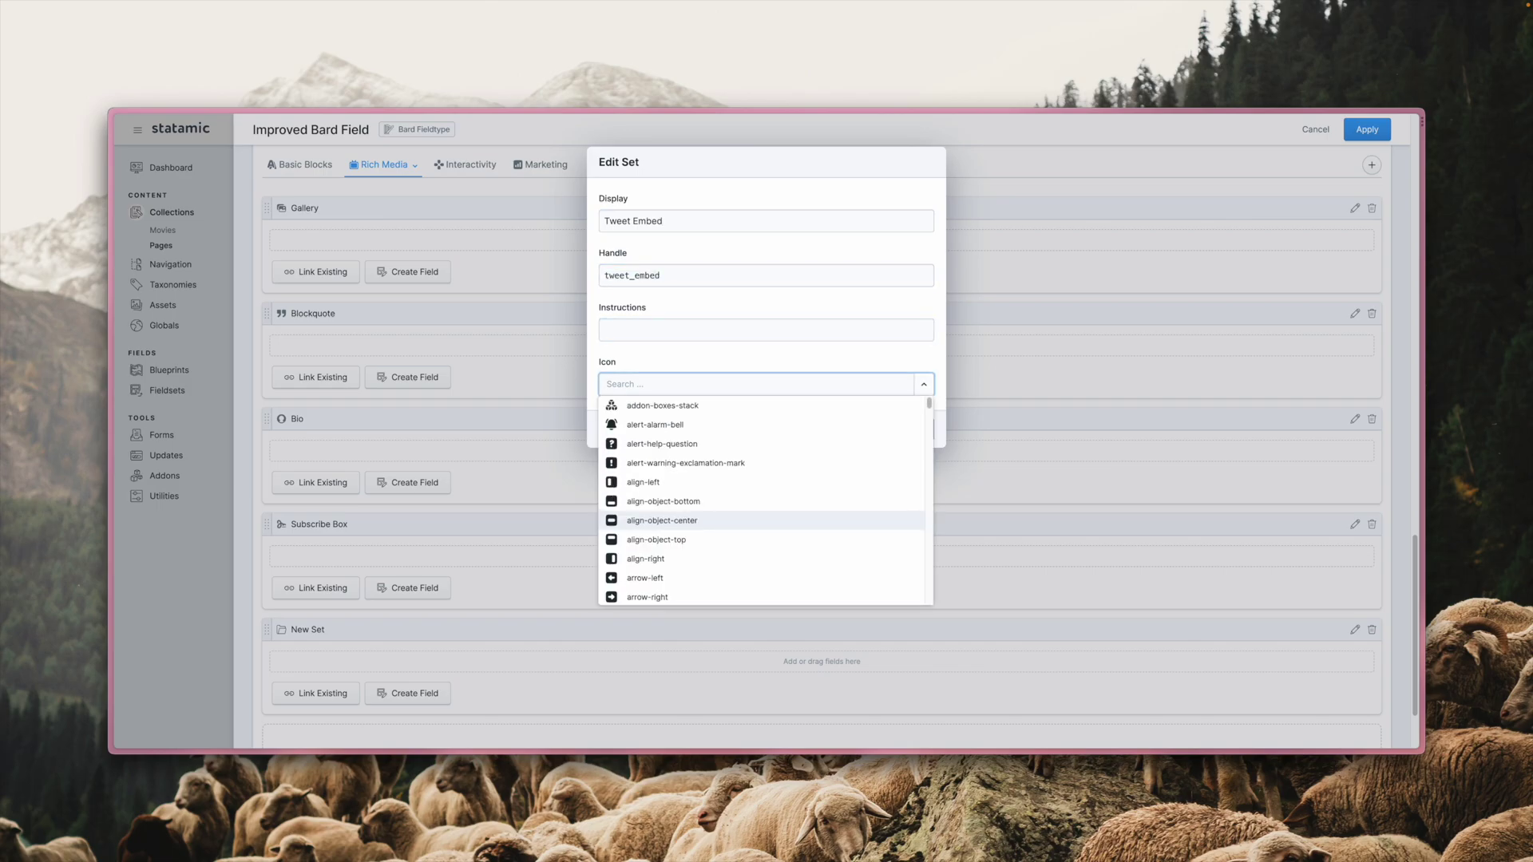
left_click(655, 329)
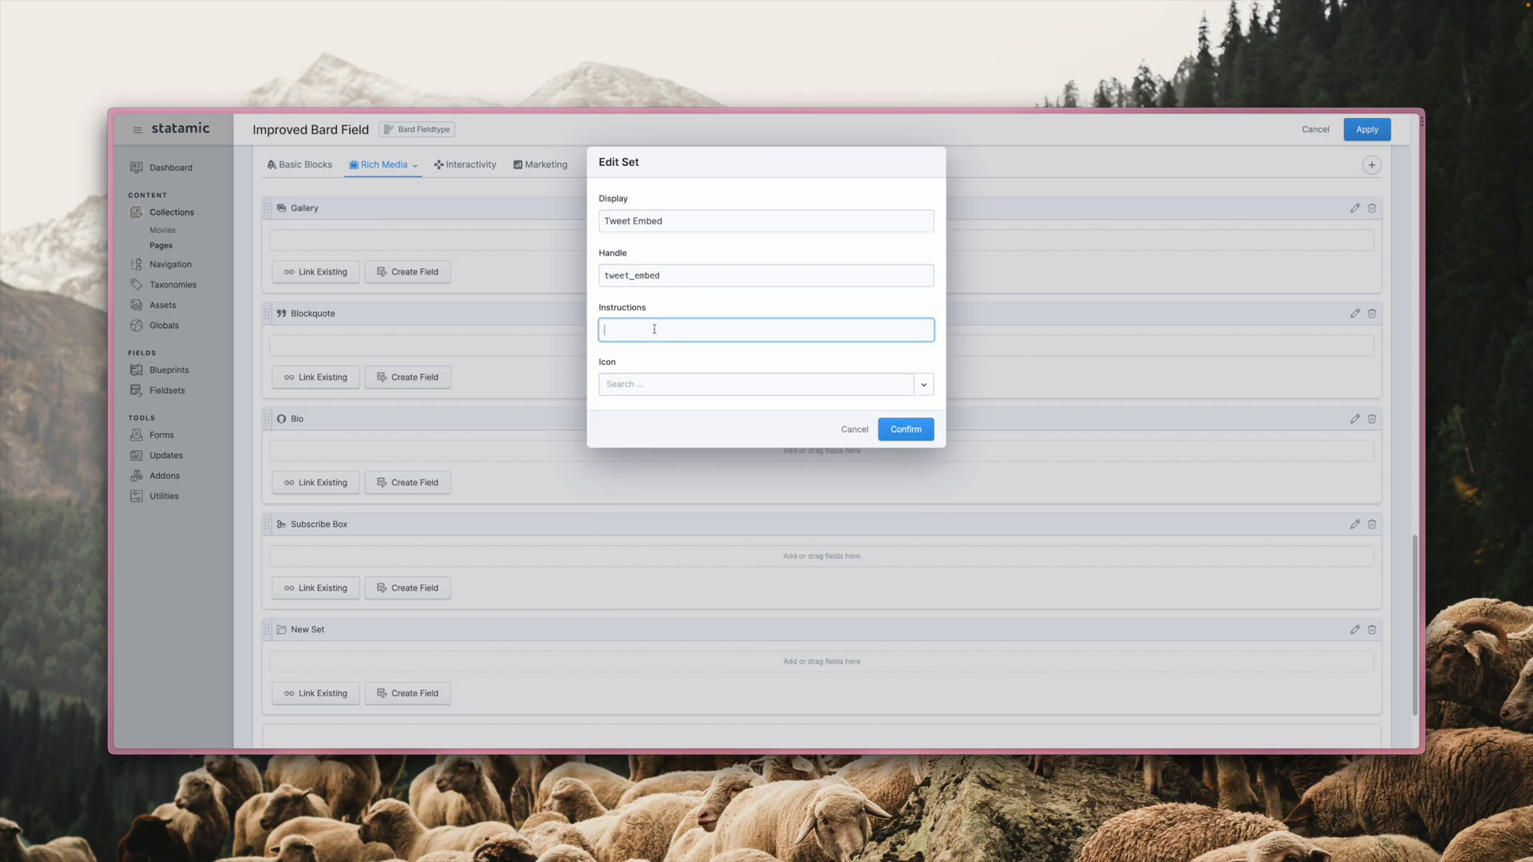
type("Nice l")
type("ooking")
type(" tweet em")
type("bed.")
left_click(642, 385)
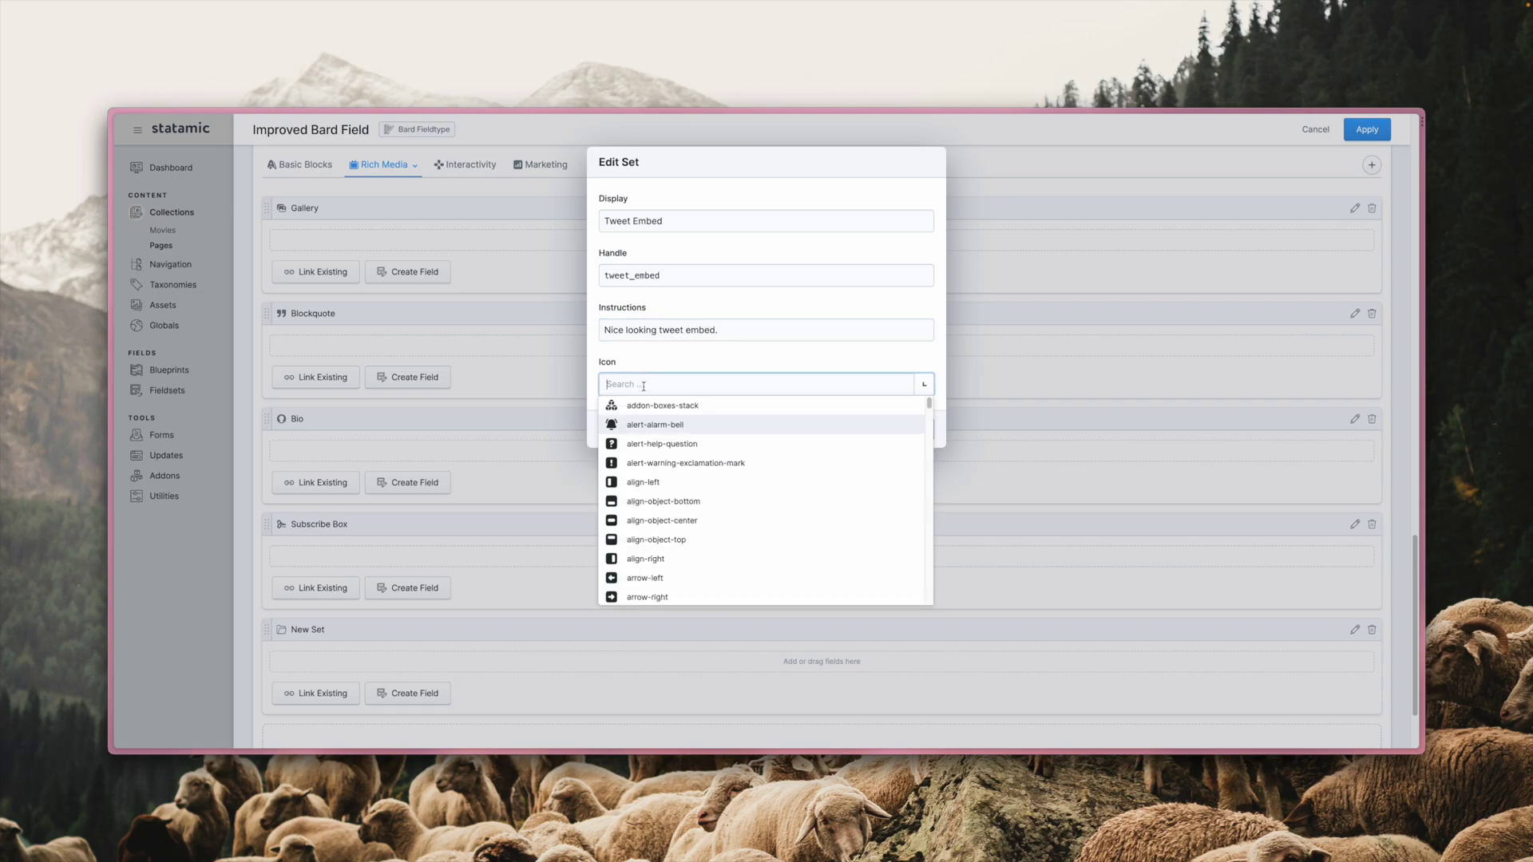
type("tw")
left_click(655, 424)
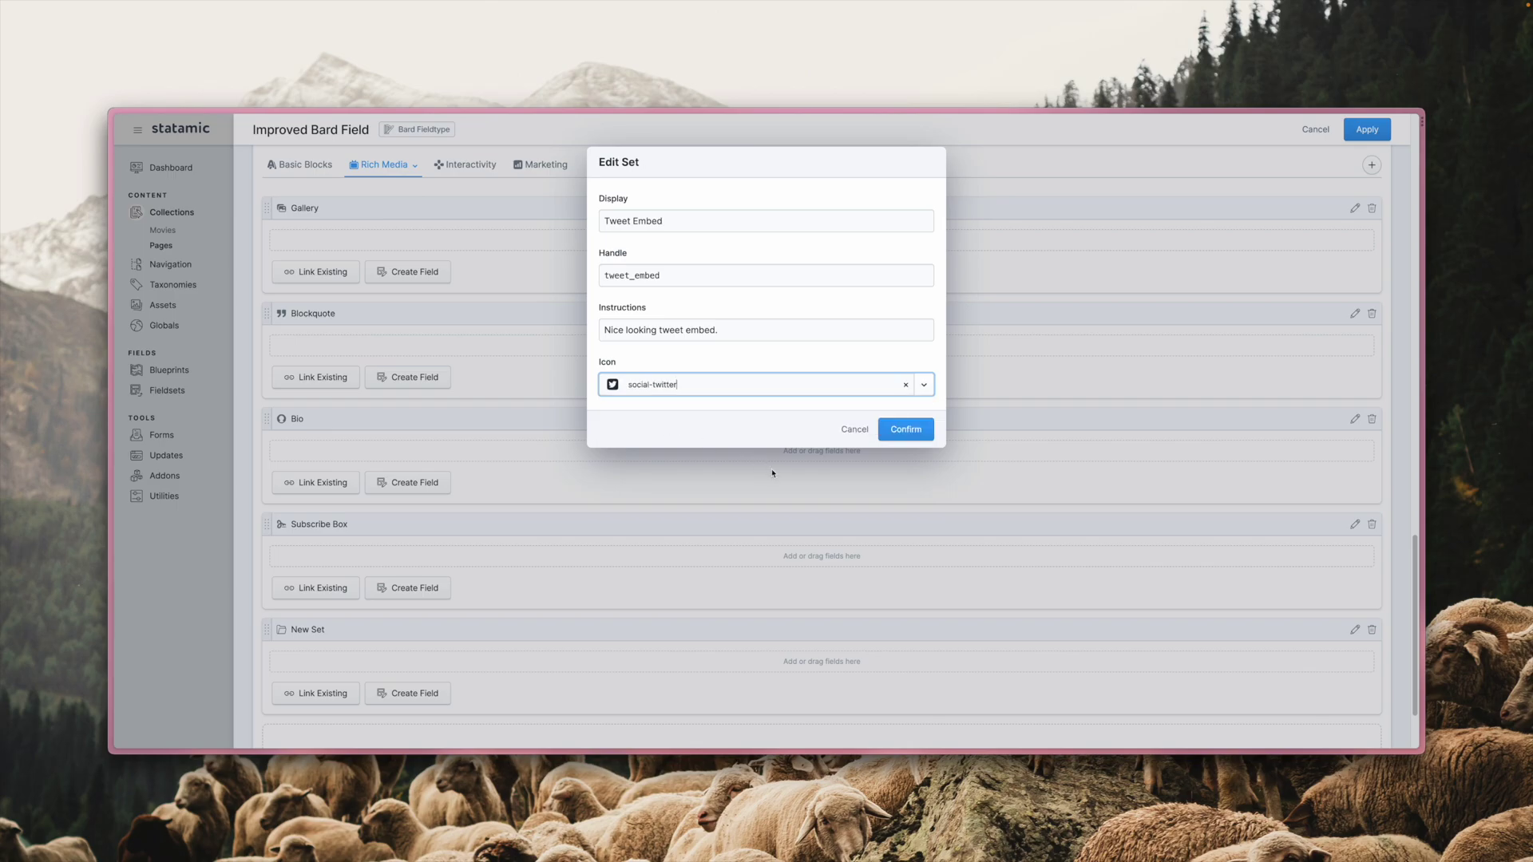
left_click(906, 429)
Apply the Bard field settings, save the blueprint, and reopen the page entry from Pages.
left_click(1367, 129)
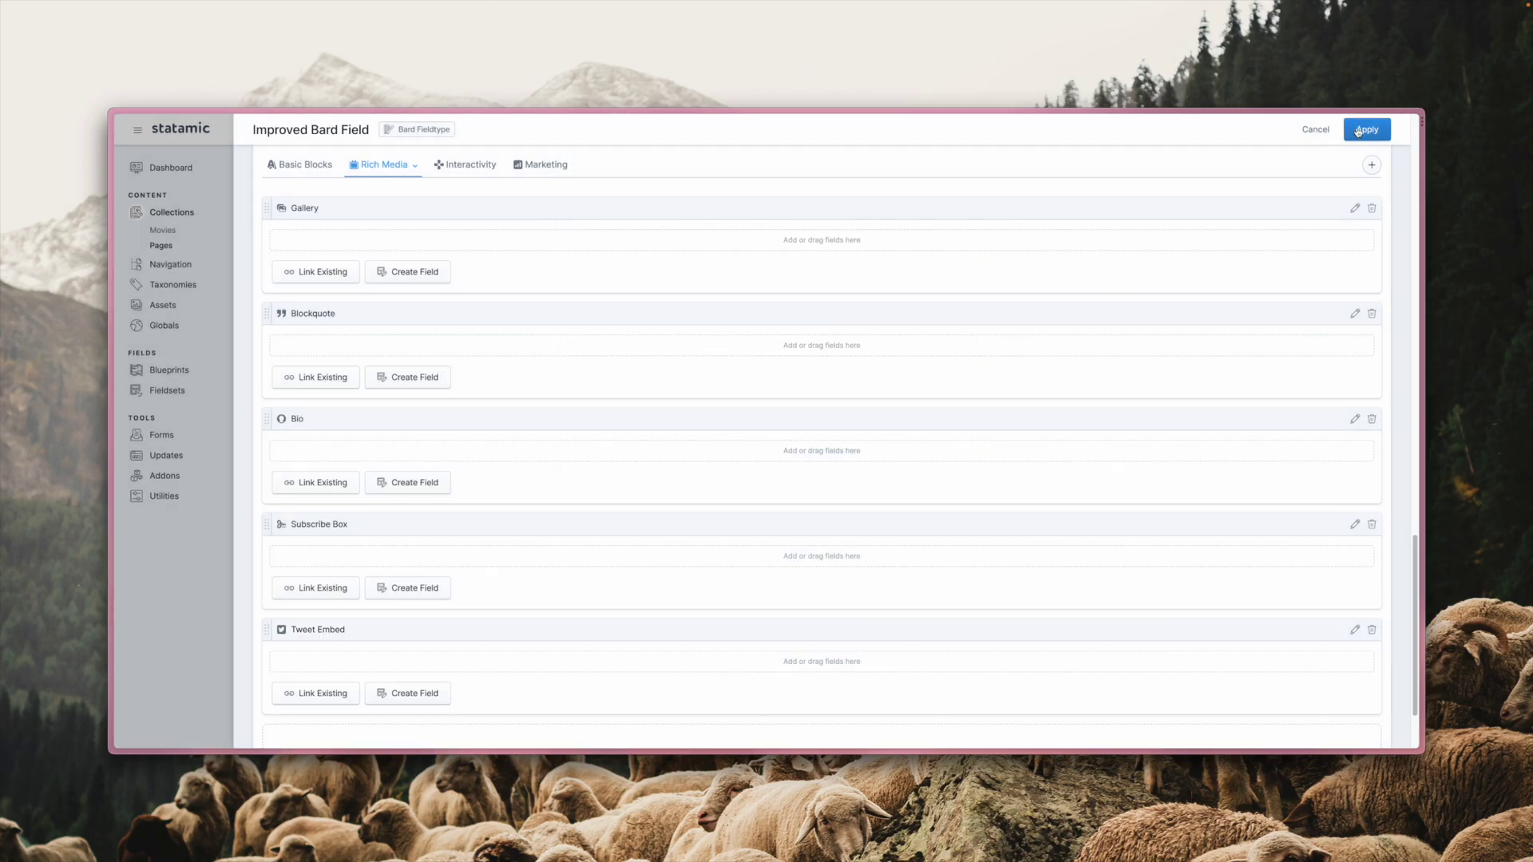
left_click(1080, 186)
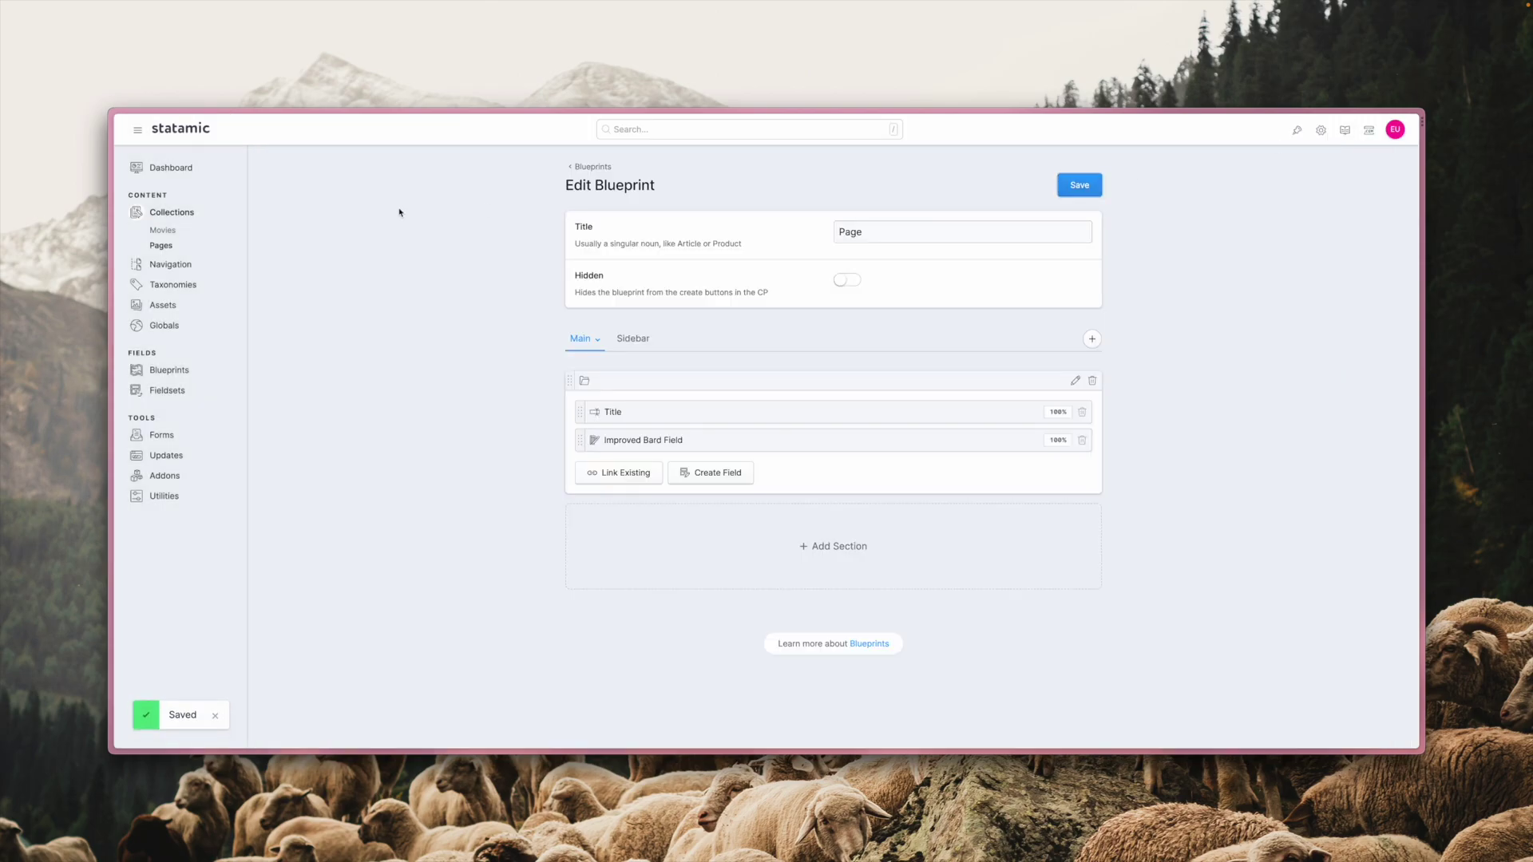
left_click(161, 246)
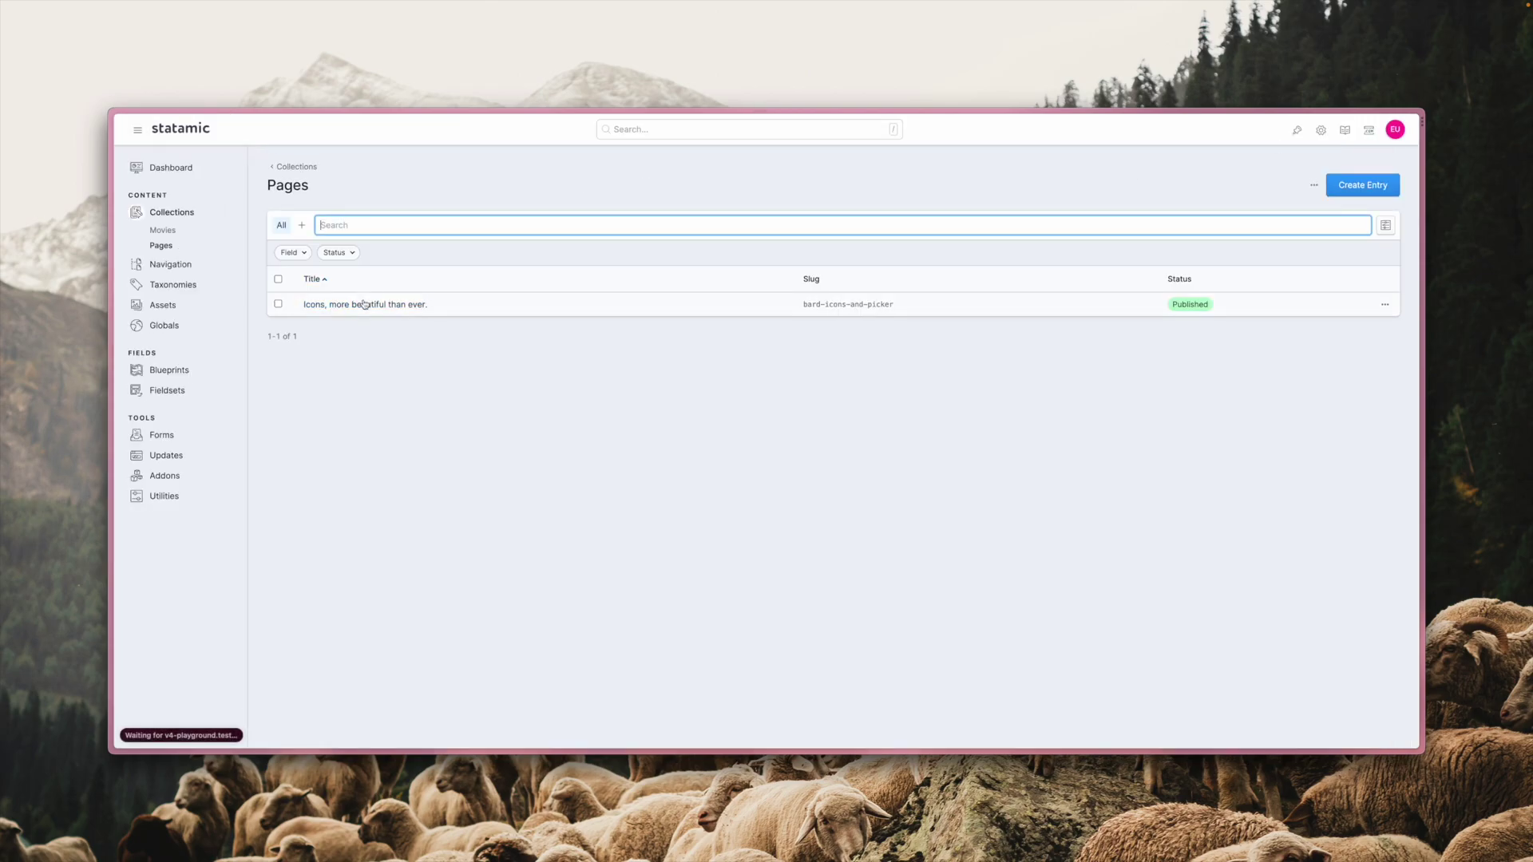
left_click(365, 302)
Open the Bard field's set picker on the Rich Media group to find Tweet Embed.
left_click(524, 348)
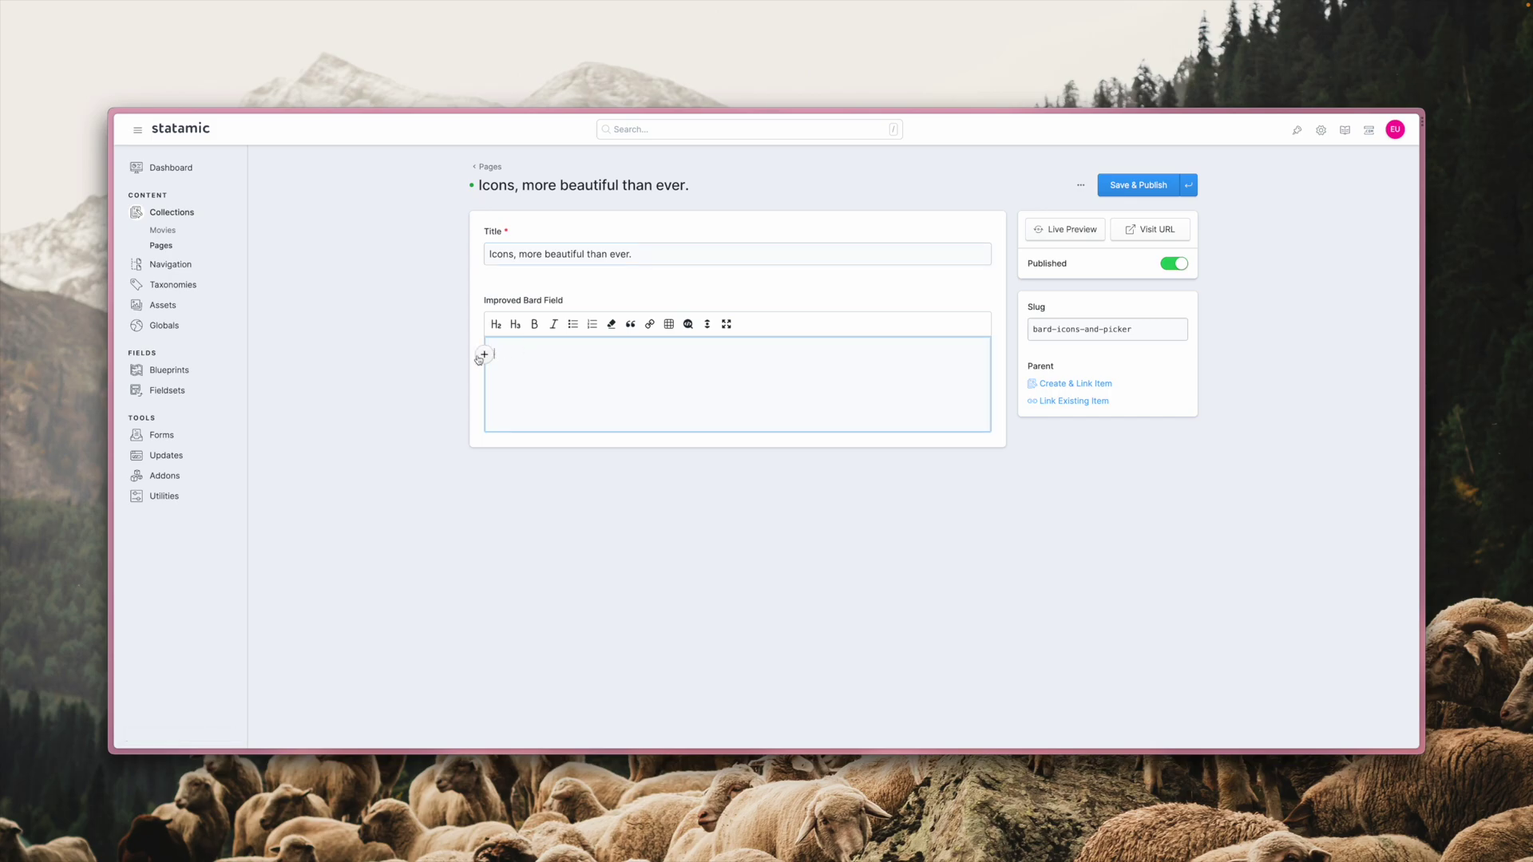
left_click(536, 455)
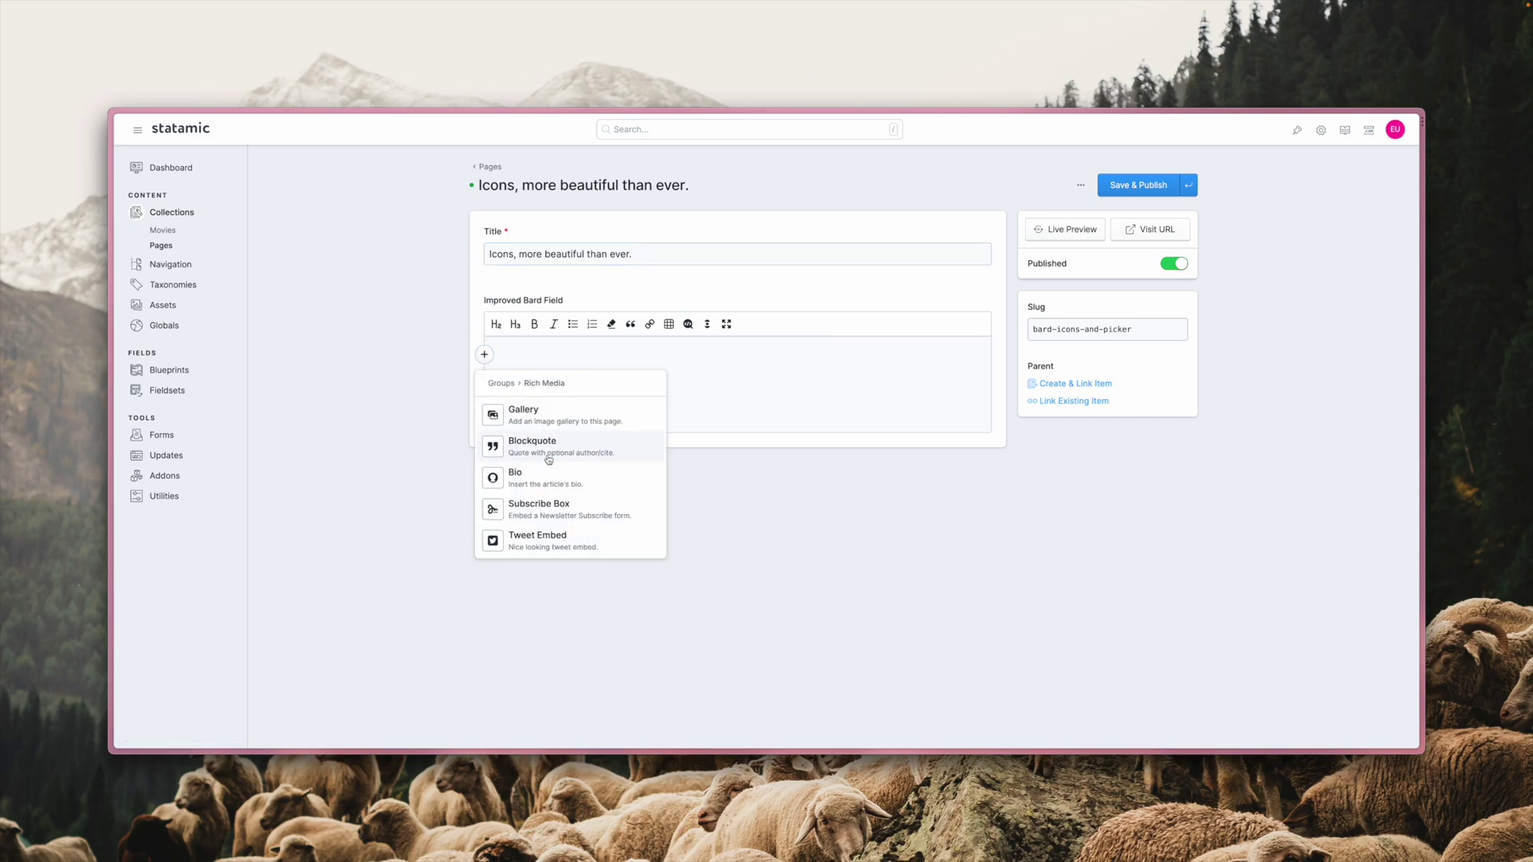